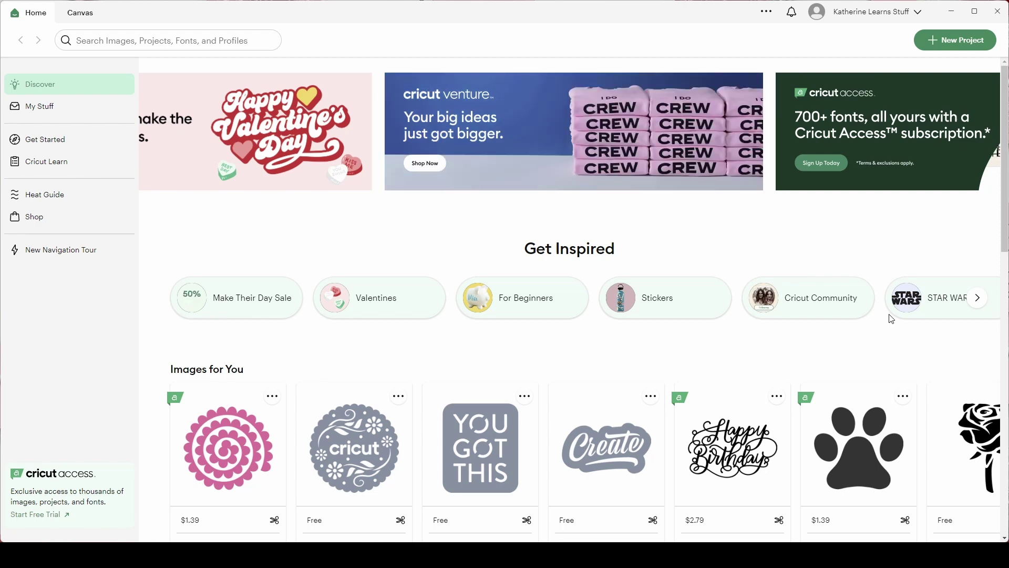
- Start a new blank project and add a rectangle shape recoloured white
{"action": "left_click", "coordinate": [947, 47]}
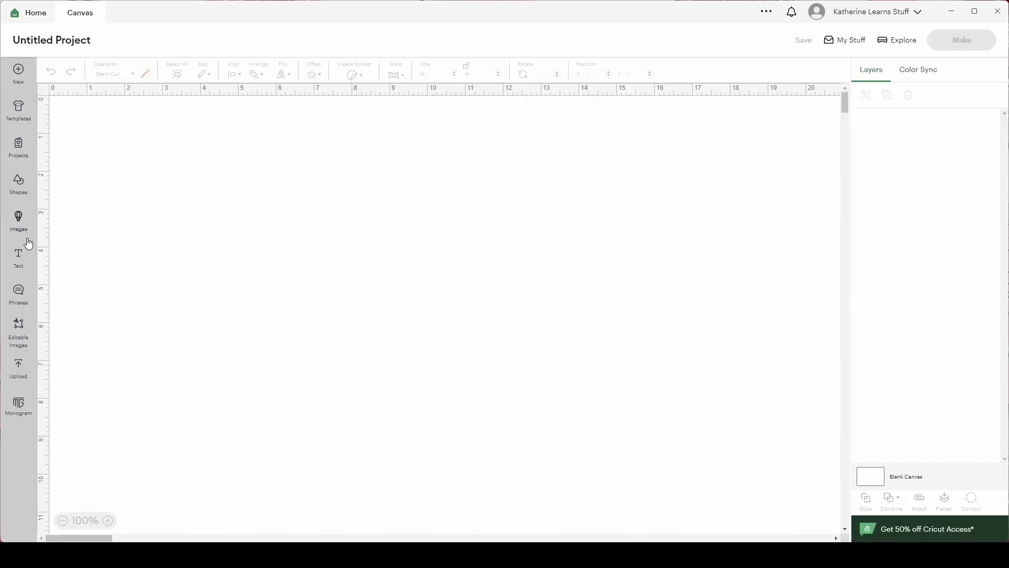
{"action": "left_click", "coordinate": [18, 184]}
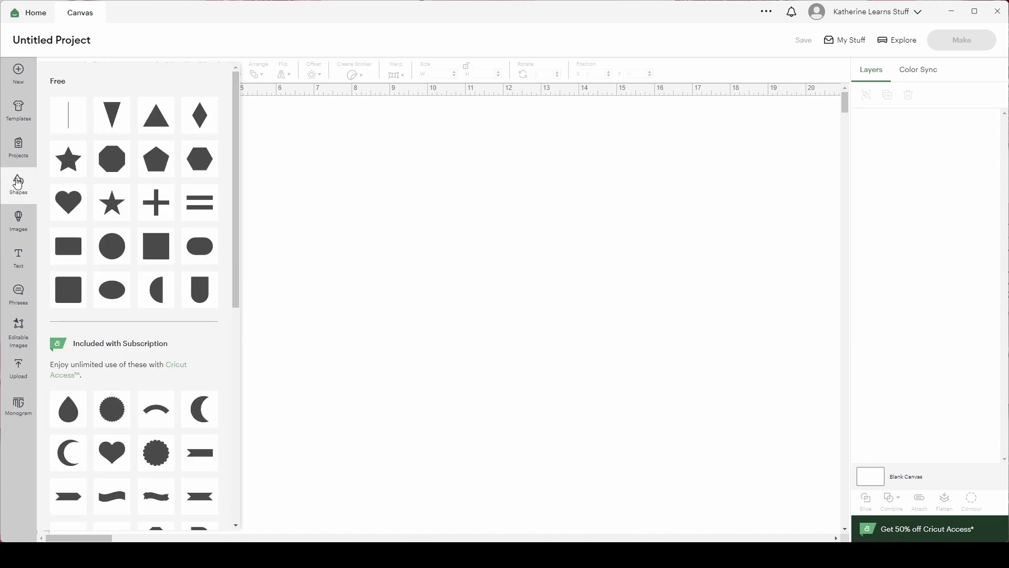
{"action": "left_click", "coordinate": [70, 251]}
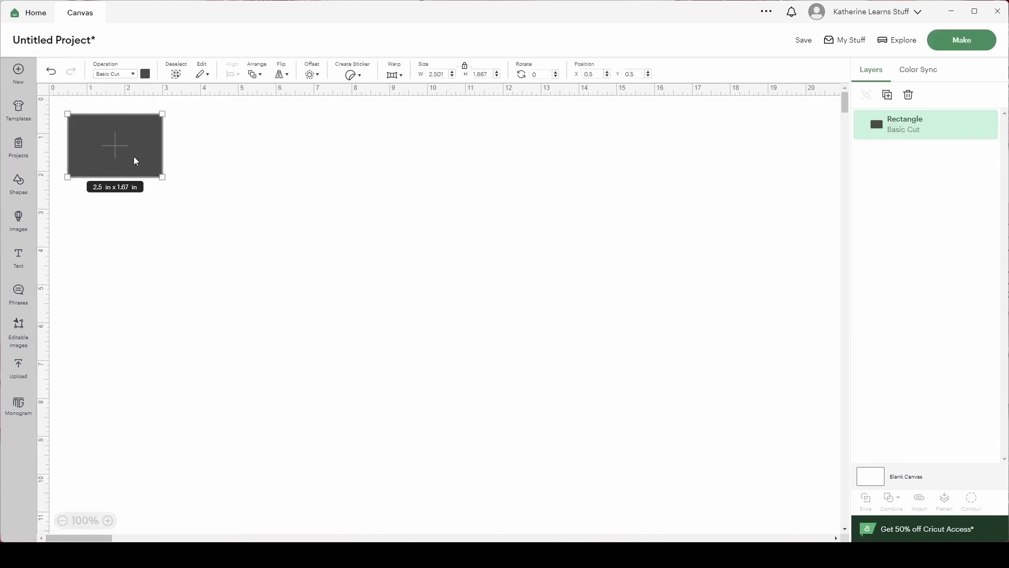
{"action": "left_click", "coordinate": [146, 74]}
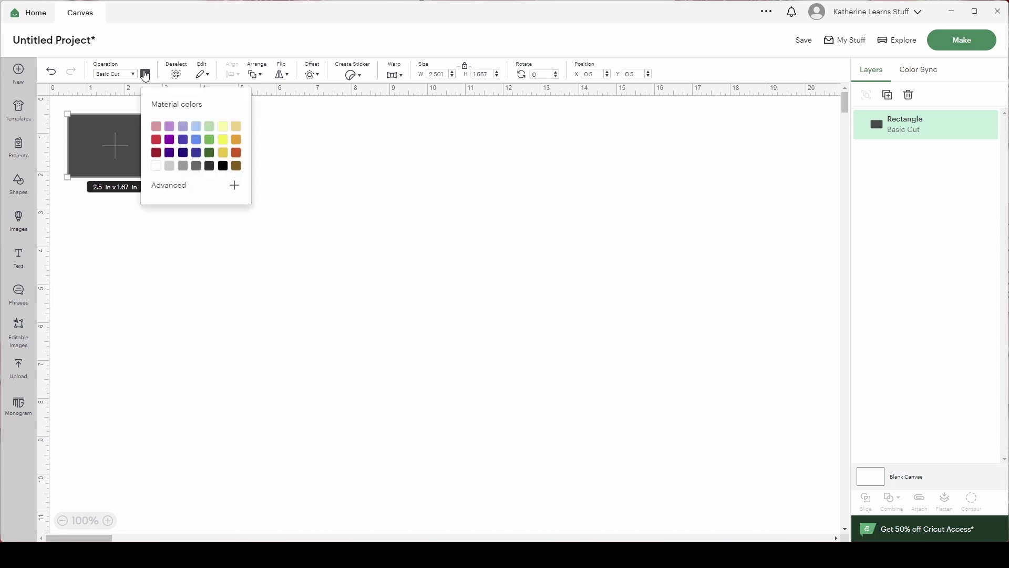
{"action": "left_click", "coordinate": [158, 173]}
{"action": "left_click", "coordinate": [120, 228]}
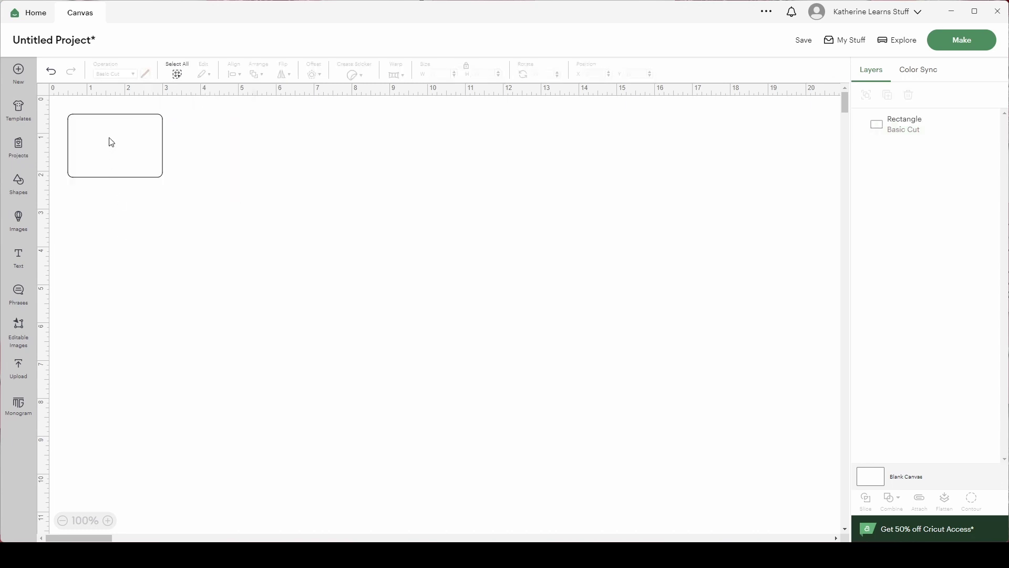
- Add a left-aligned text box reading 'To:' with 'From:' and the sender's name below
{"action": "left_click", "coordinate": [18, 258]}
{"action": "double_click", "coordinate": [167, 351]}
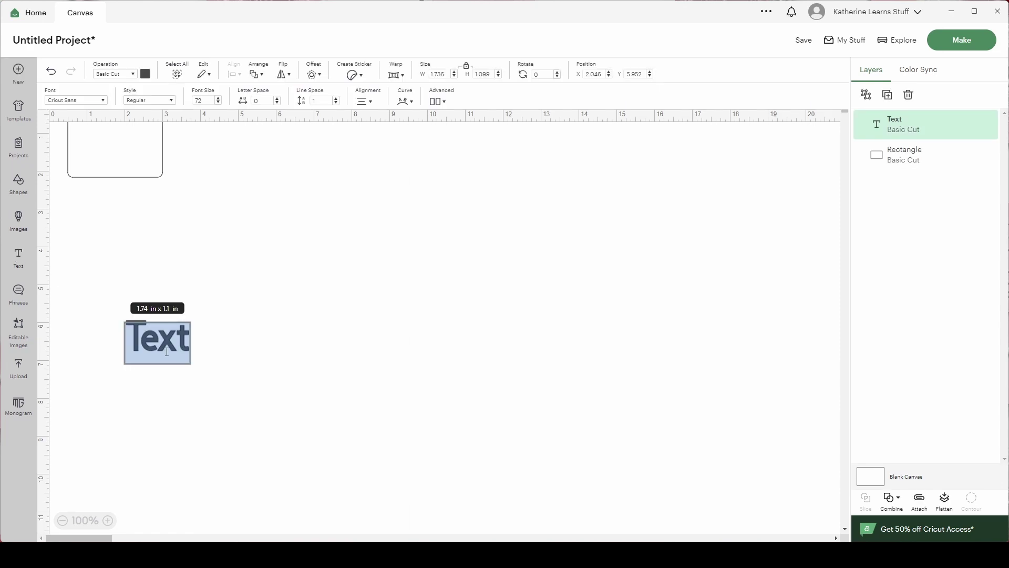
{"action": "type", "text": "To:"}
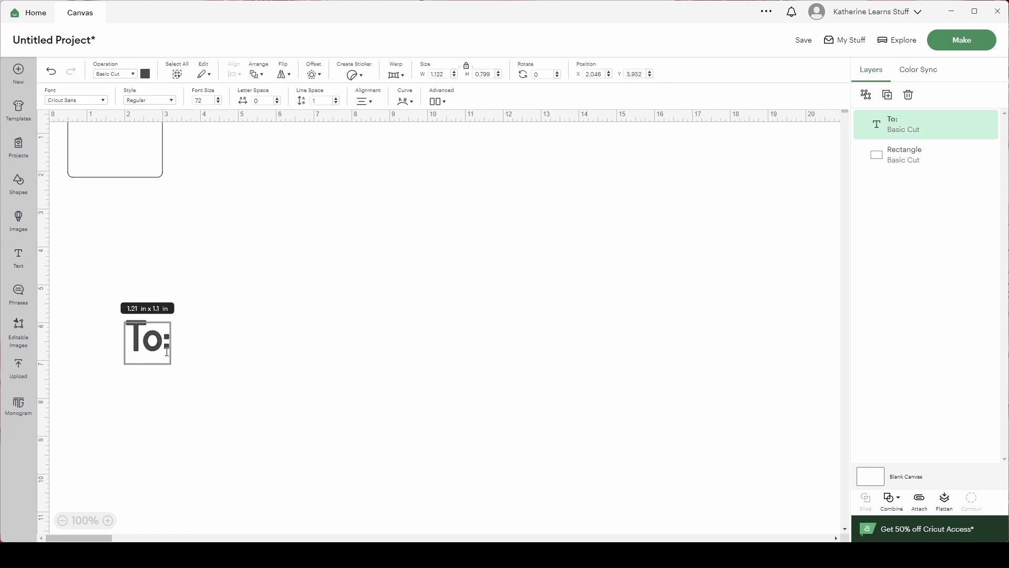
{"action": "key", "text": "Return"}
{"action": "key", "text": "Return"}
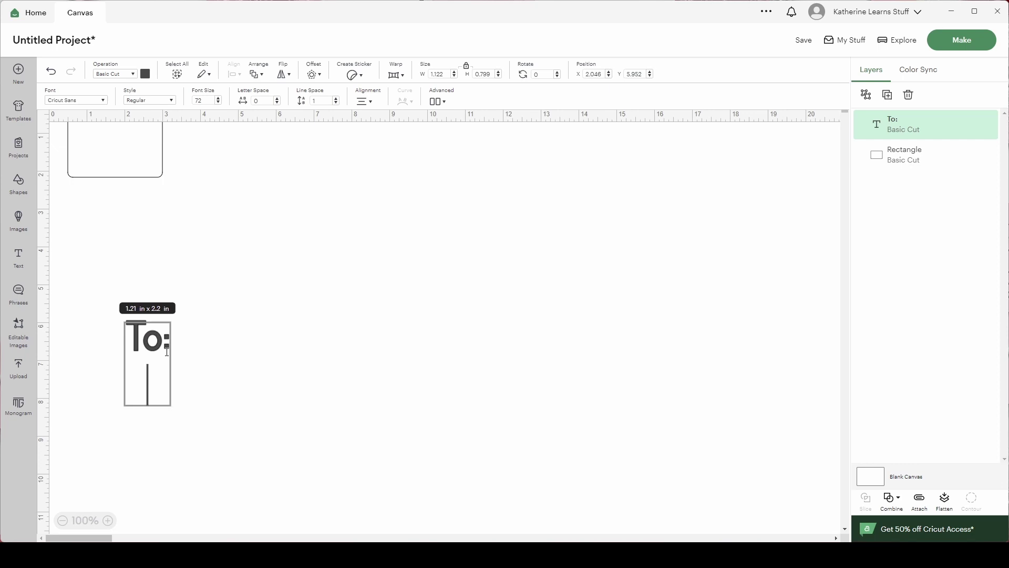
{"action": "type", "text": "From: Fiona"}
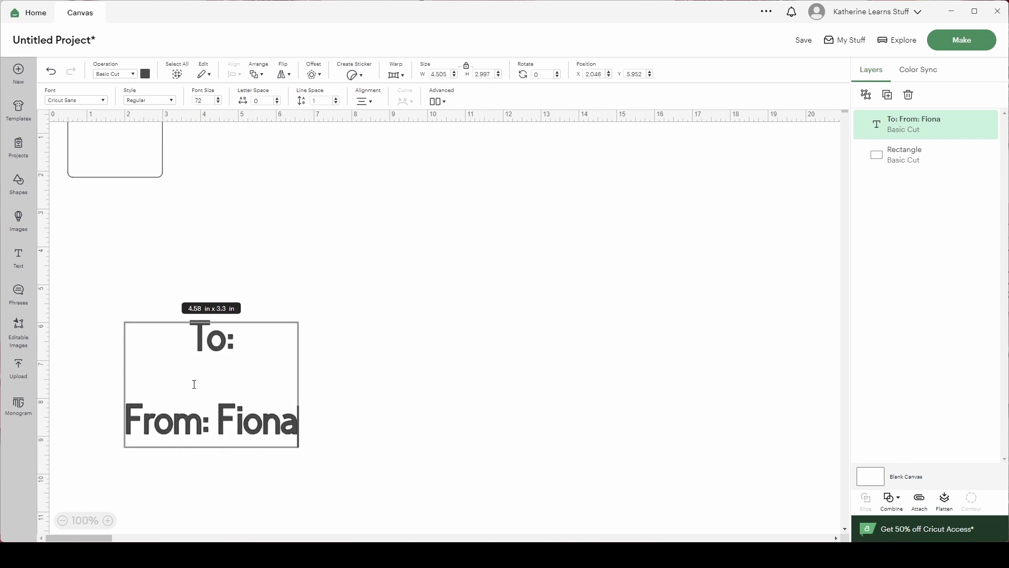
{"action": "left_click", "coordinate": [364, 101]}
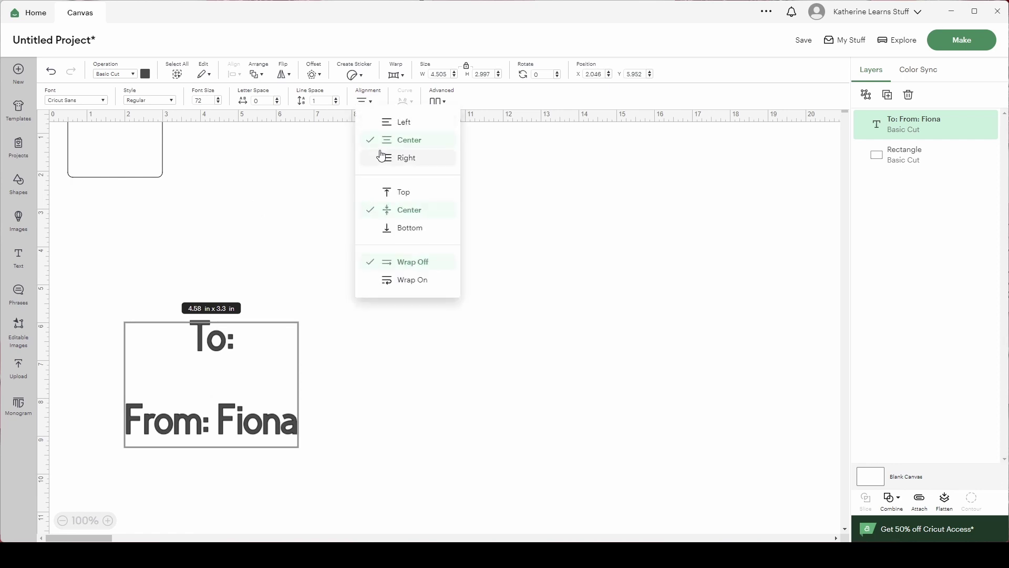
{"action": "left_click", "coordinate": [385, 126]}
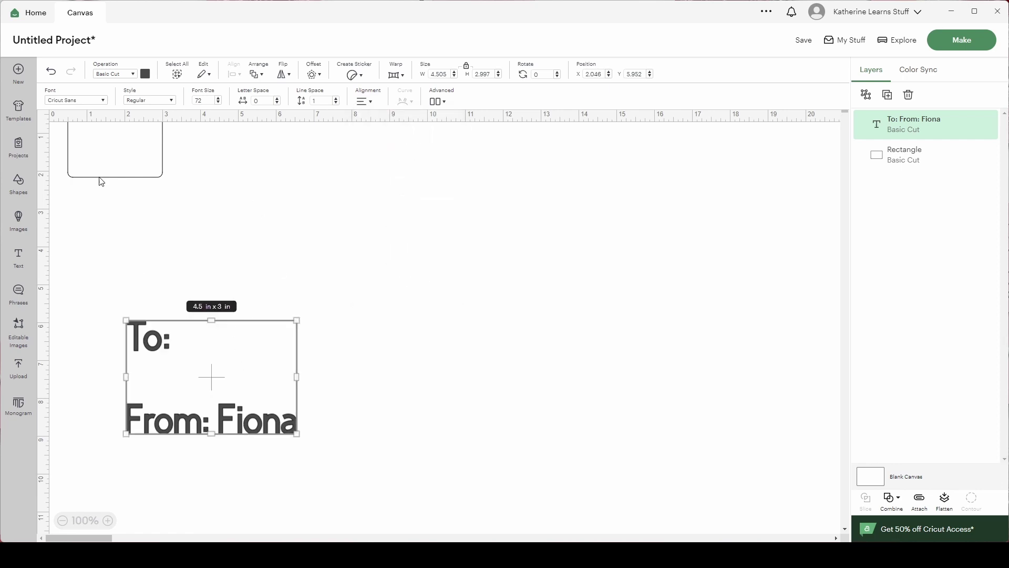
- Change the To/From text font to the system font Baskerville Old Face
{"action": "left_click", "coordinate": [97, 103]}
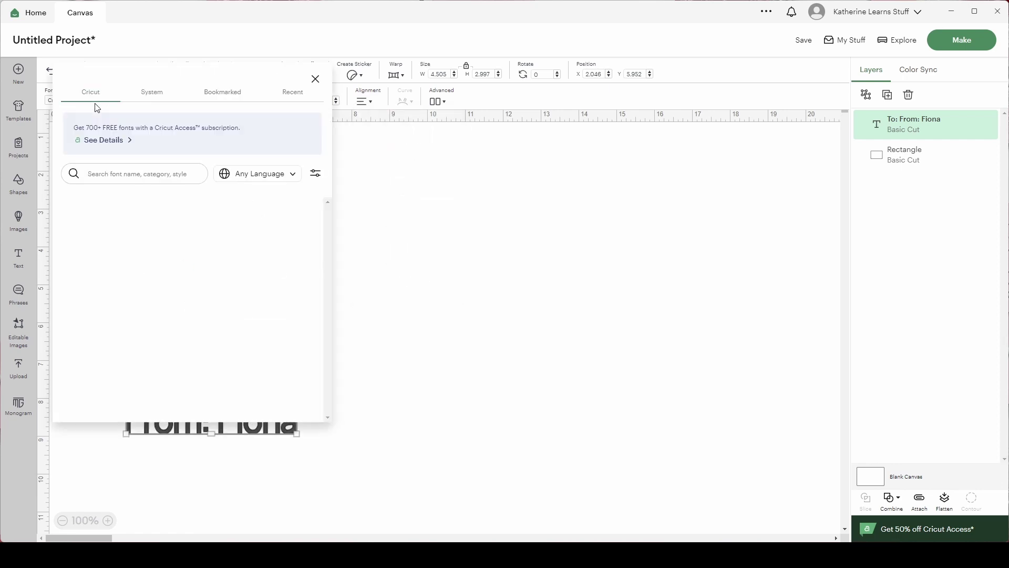
{"action": "left_click", "coordinate": [151, 100]}
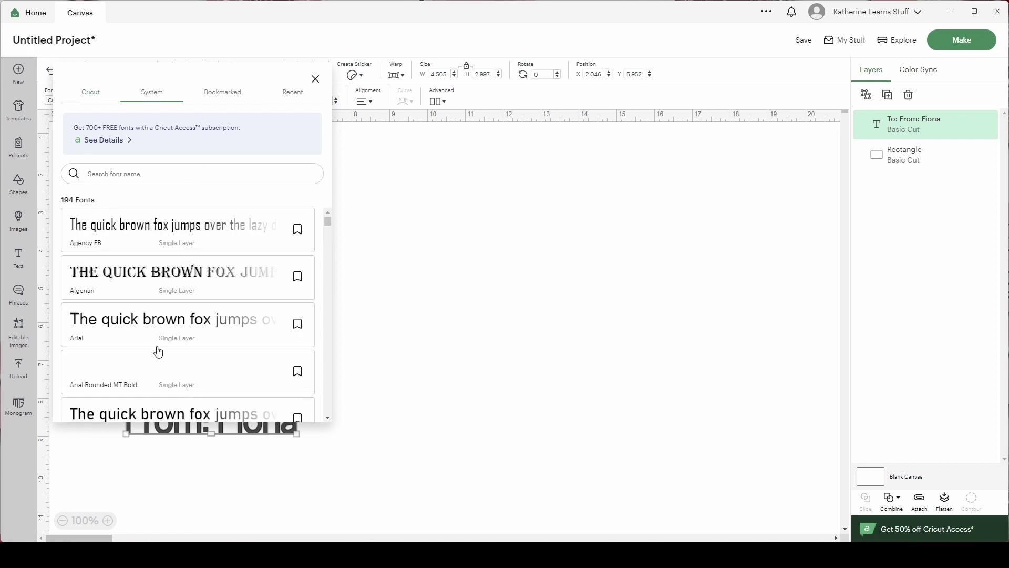
{"action": "scroll", "coordinate": [156, 349], "scroll_direction": "down", "scroll_amount": 3}
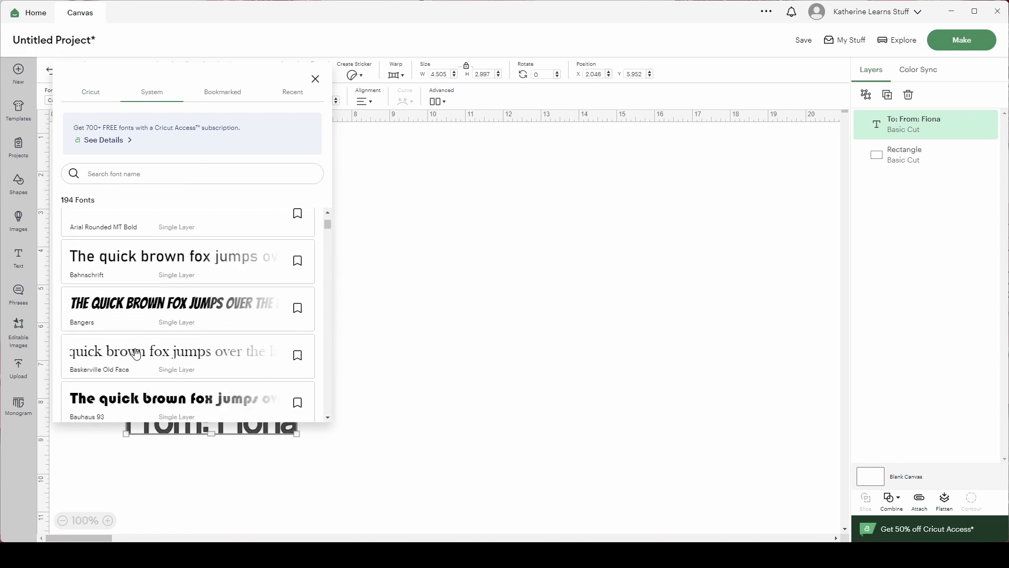
{"action": "left_click", "coordinate": [137, 349]}
{"action": "left_click", "coordinate": [387, 349]}
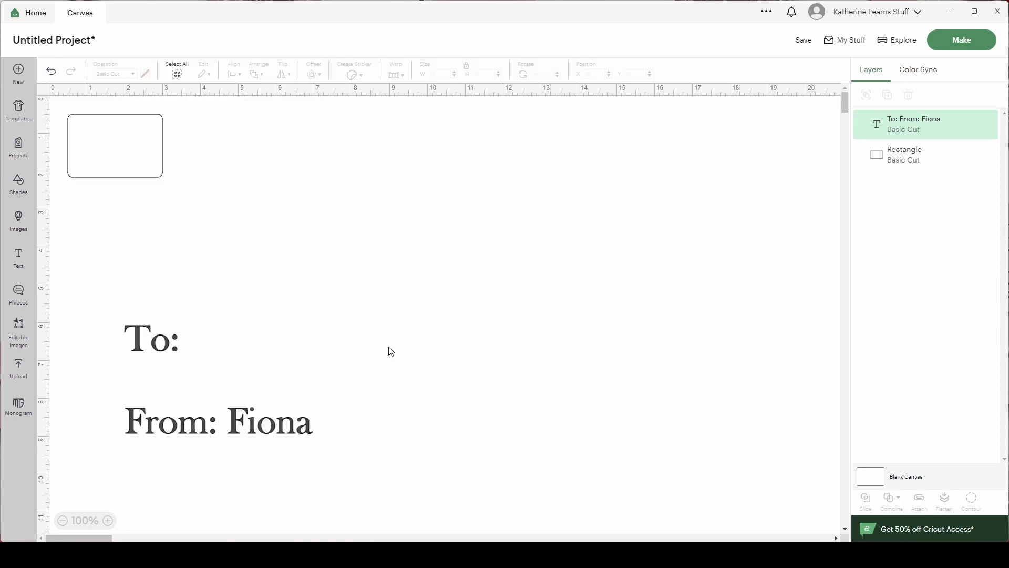
- Shrink the text to about 2.7 × 1.55 in and move it onto the white rectangle
{"action": "left_click", "coordinate": [289, 425]}
{"action": "left_click_drag", "start_coordinate": [314, 434], "coordinate": [228, 384]}
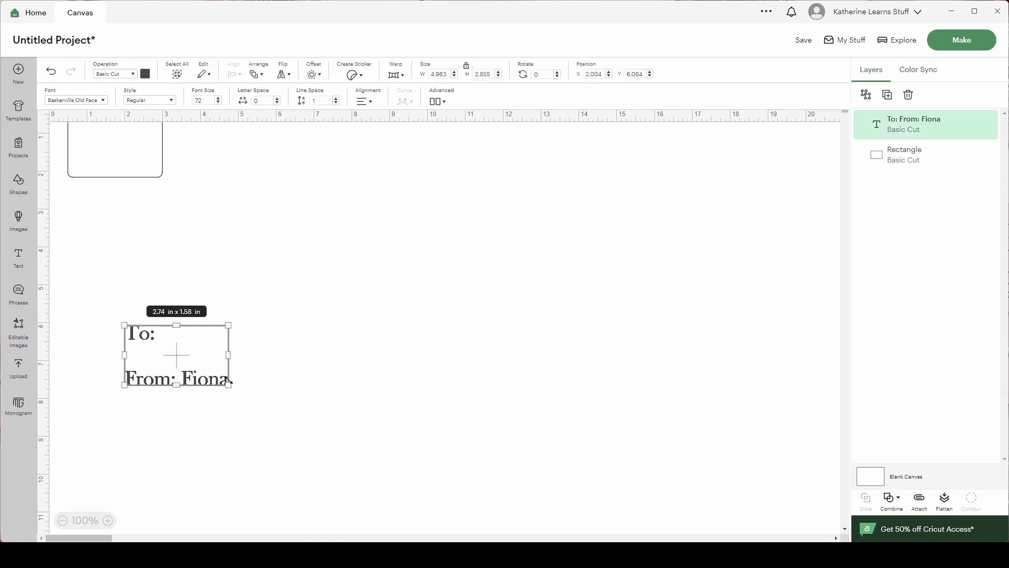
{"action": "left_click", "coordinate": [195, 329]}
{"action": "left_click", "coordinate": [180, 378]}
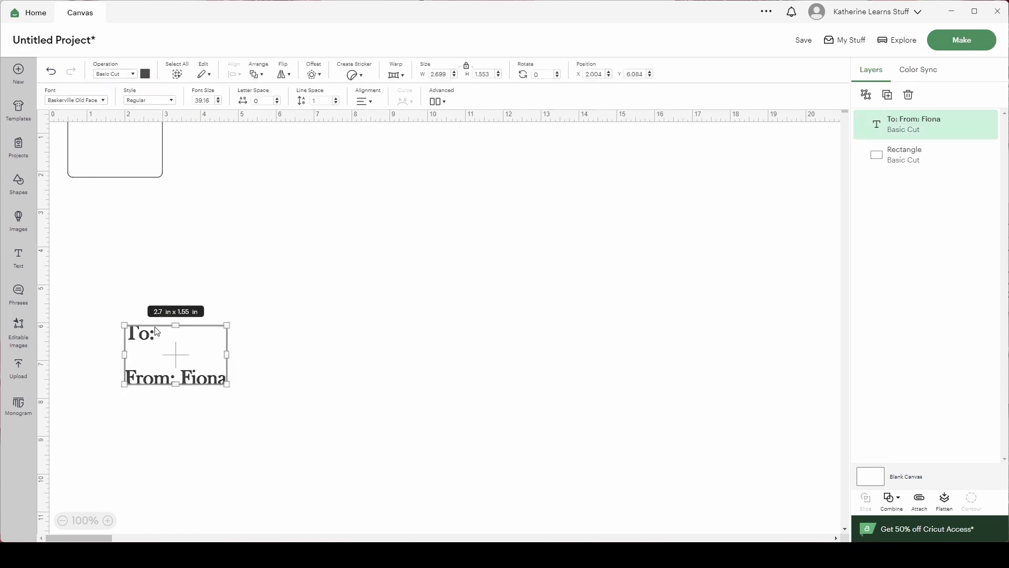
{"action": "left_click_drag", "start_coordinate": [176, 360], "coordinate": [131, 158]}
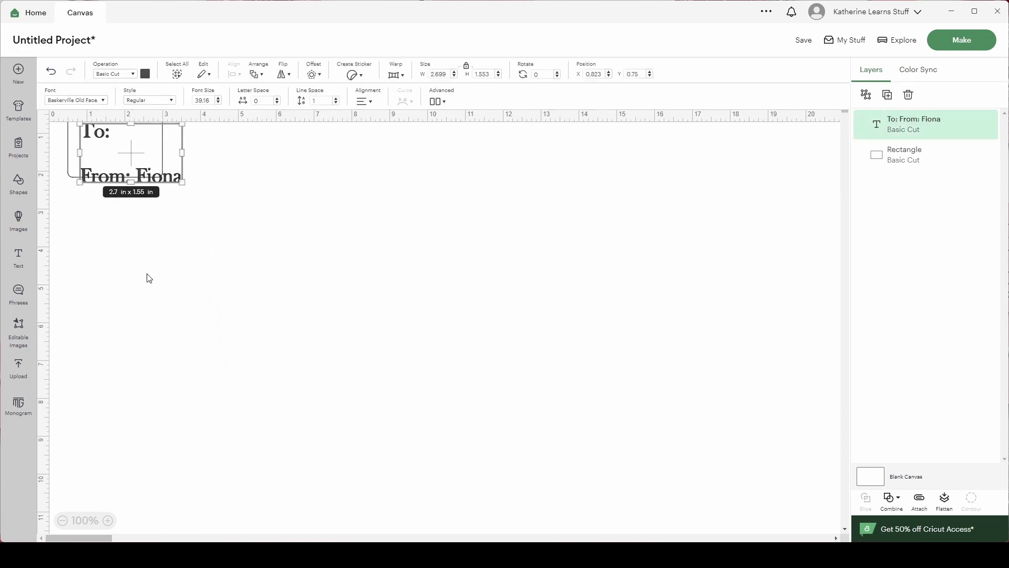
{"action": "left_click", "coordinate": [169, 349]}
{"action": "left_click", "coordinate": [124, 183]}
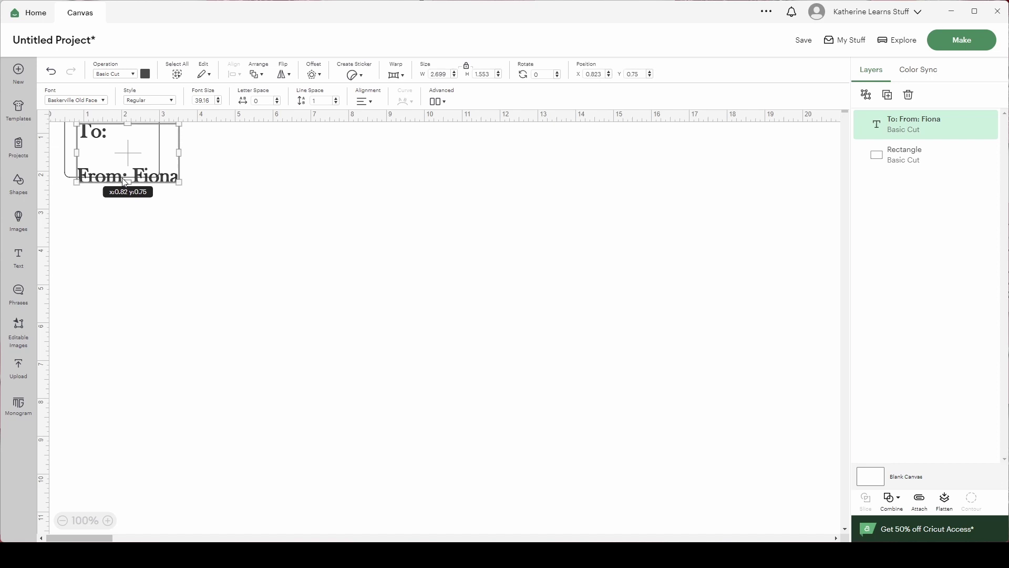
{"action": "left_click_drag", "start_coordinate": [125, 182], "coordinate": [117, 229]}
- Undo the accidental move, then fit the smaller text inside the repositioned rectangle
{"action": "key", "text": "ctrl+a"}
{"action": "key", "text": "ctrl+z"}
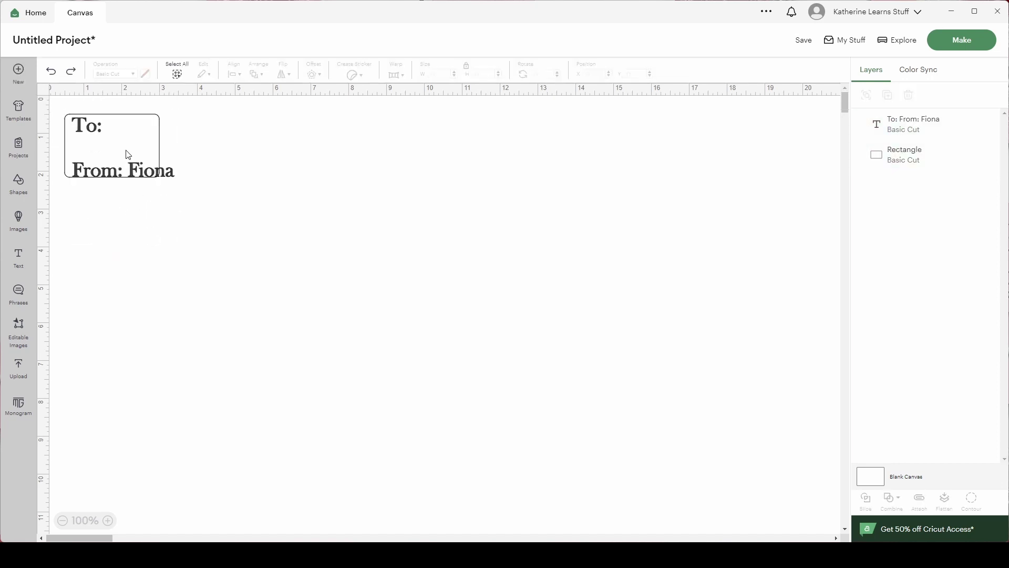
{"action": "left_click_drag", "start_coordinate": [127, 154], "coordinate": [161, 201]}
{"action": "left_click_drag", "start_coordinate": [119, 162], "coordinate": [188, 310]}
{"action": "left_click_drag", "start_coordinate": [132, 224], "coordinate": [164, 329]}
{"action": "left_click_drag", "start_coordinate": [243, 322], "coordinate": [219, 309]}
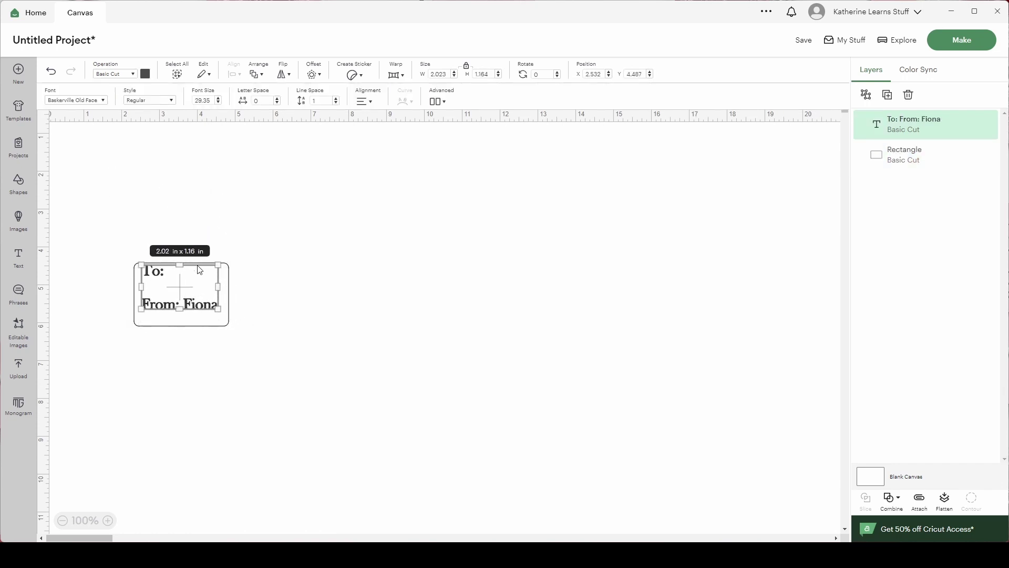
{"action": "left_click_drag", "start_coordinate": [200, 270], "coordinate": [197, 261]}
- Select the text and rectangle together and set their width to 2 in
{"action": "left_click", "coordinate": [300, 291]}
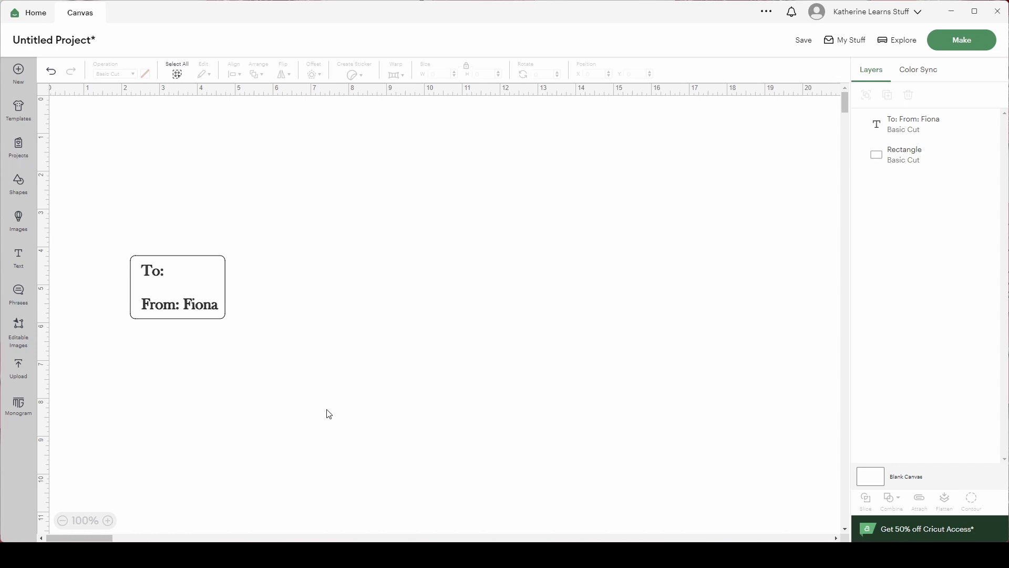
{"action": "left_click_drag", "start_coordinate": [251, 205], "coordinate": [107, 349]}
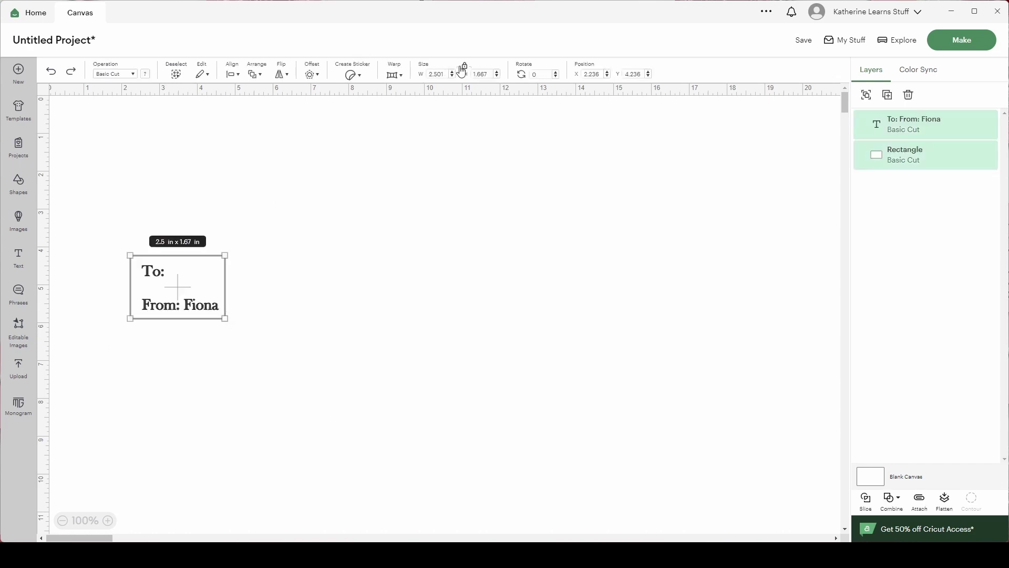
{"action": "left_click_drag", "start_coordinate": [447, 74], "coordinate": [416, 65]}
{"action": "type", "text": "2"}
{"action": "key", "text": "Return"}
- Clear the selection and bring up the Shapes library
{"action": "left_click", "coordinate": [324, 309]}
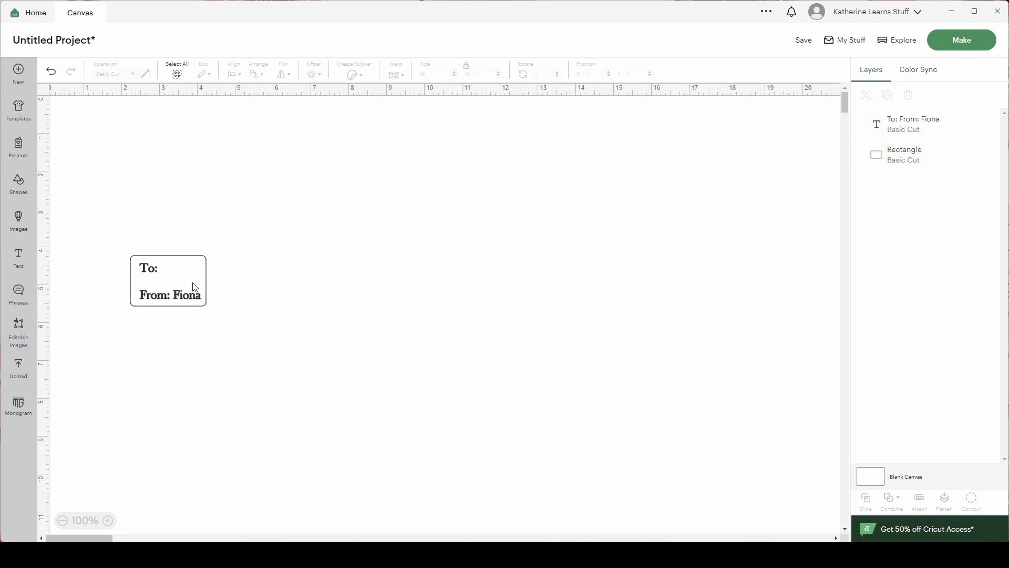
{"action": "left_click", "coordinate": [189, 277]}
{"action": "left_click", "coordinate": [171, 226]}
{"action": "left_click", "coordinate": [17, 184]}
- Add a red heart, about 0.85 × 0.75 in, on the tag's top-right corner
{"action": "left_click", "coordinate": [70, 162]}
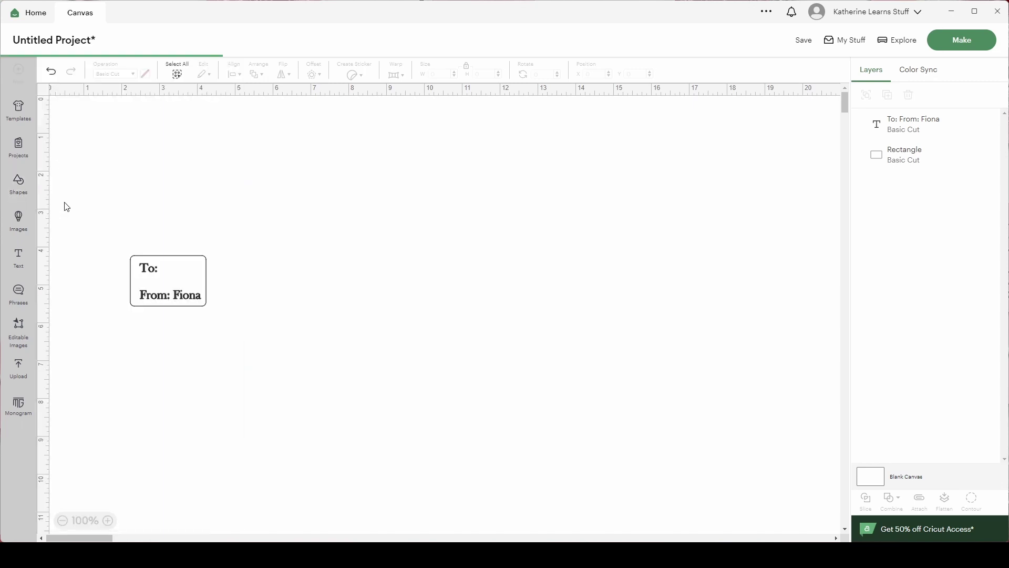
{"action": "left_click", "coordinate": [145, 74]}
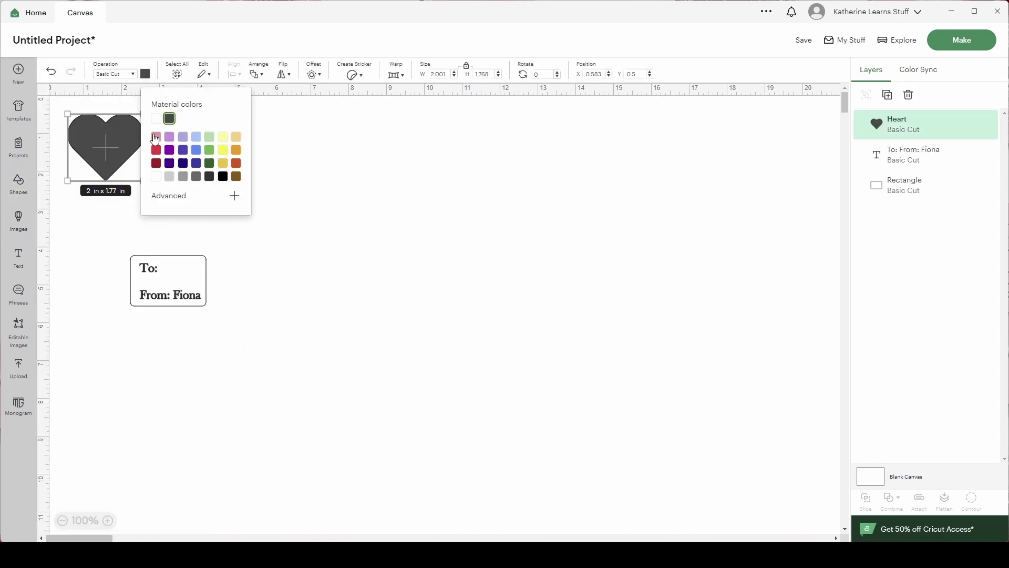
{"action": "left_click", "coordinate": [156, 151]}
{"action": "left_click_drag", "start_coordinate": [115, 150], "coordinate": [216, 250]}
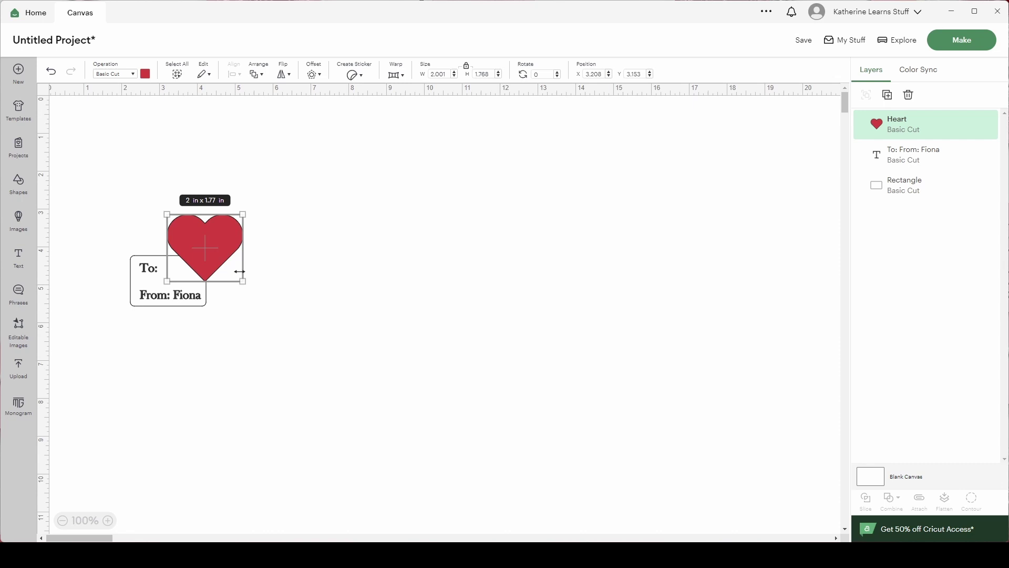
{"action": "left_click_drag", "start_coordinate": [245, 283], "coordinate": [205, 263]}
{"action": "scroll", "coordinate": [211, 272], "scroll_direction": "up", "scroll_amount": 2}
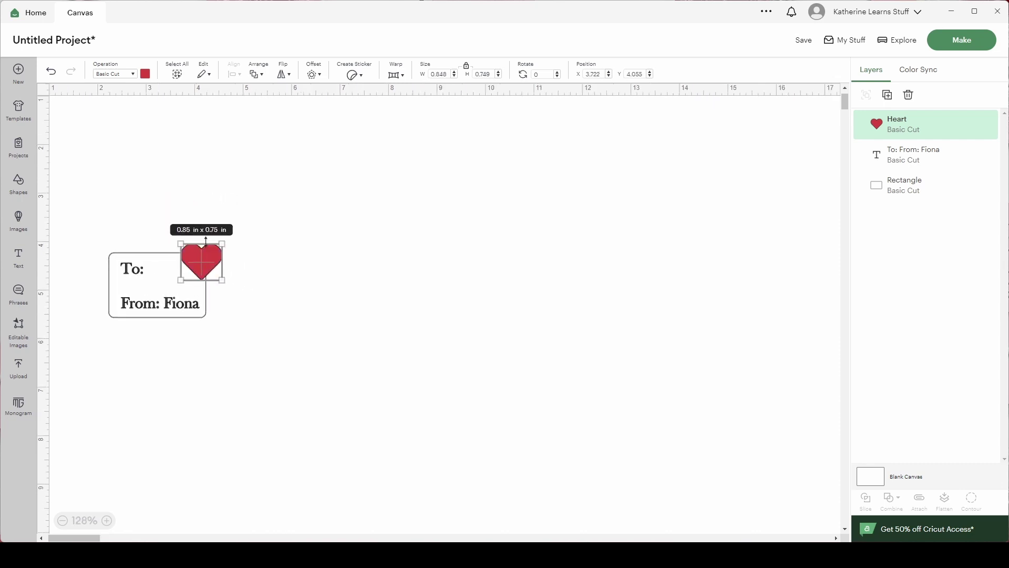
{"action": "left_click", "coordinate": [250, 289]}
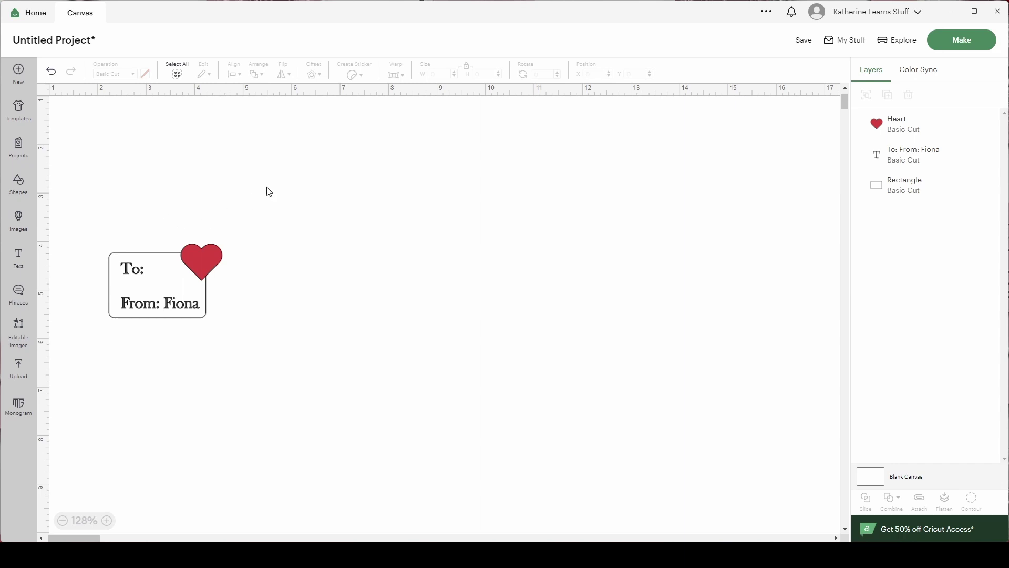
- Group the heart, text and rectangle and flatten them into one Print Then Cut image
{"action": "left_click_drag", "start_coordinate": [259, 202], "coordinate": [84, 348]}
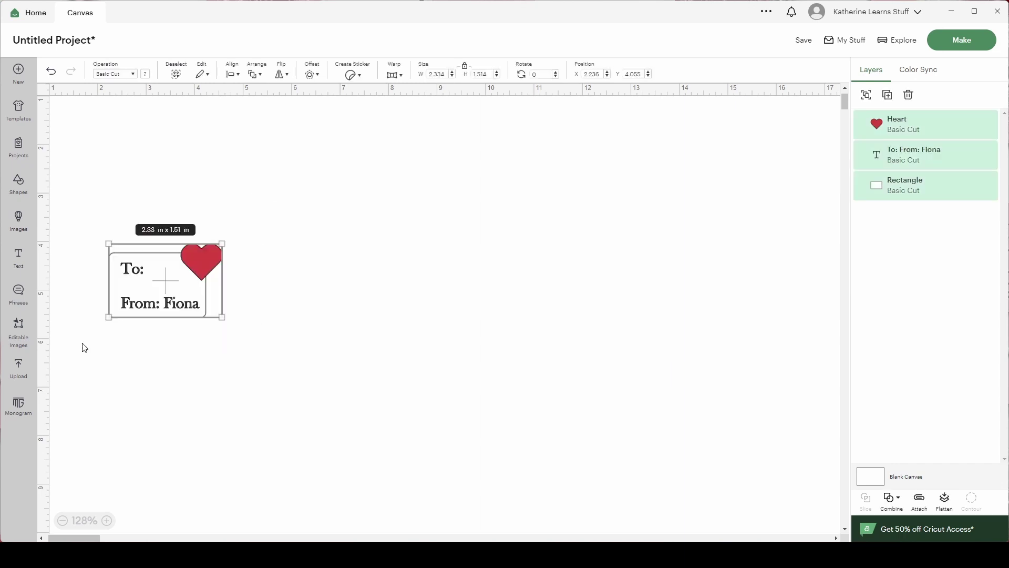
{"action": "left_click", "coordinate": [866, 95]}
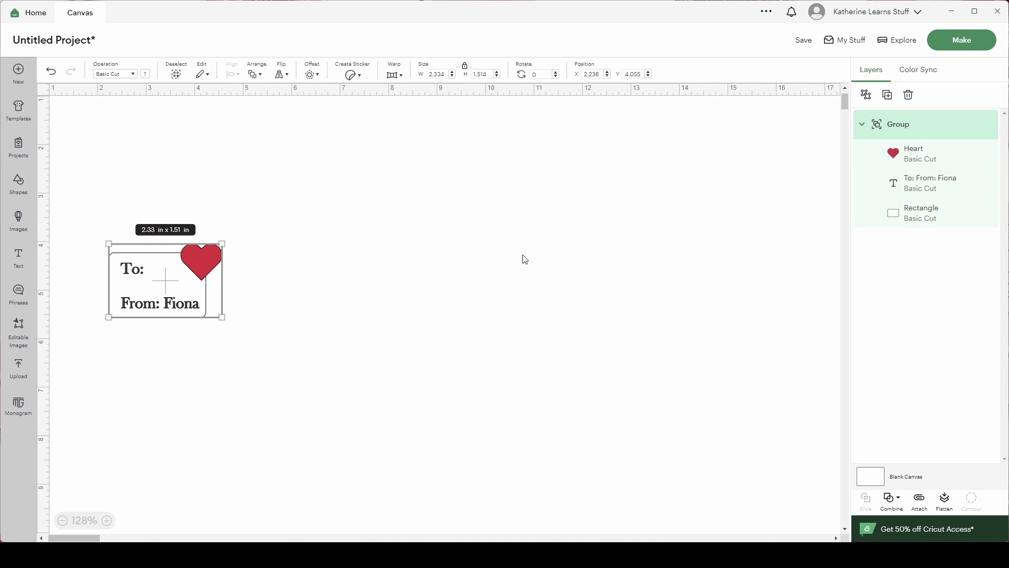
{"action": "left_click", "coordinate": [945, 504]}
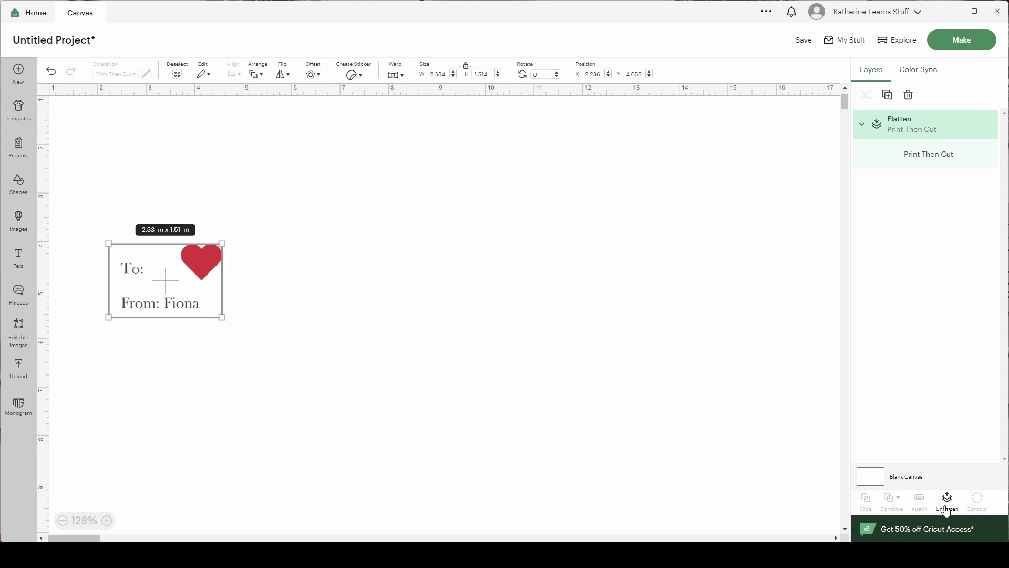
- Move the flattened tag slightly up and to the right
{"action": "left_click", "coordinate": [271, 398]}
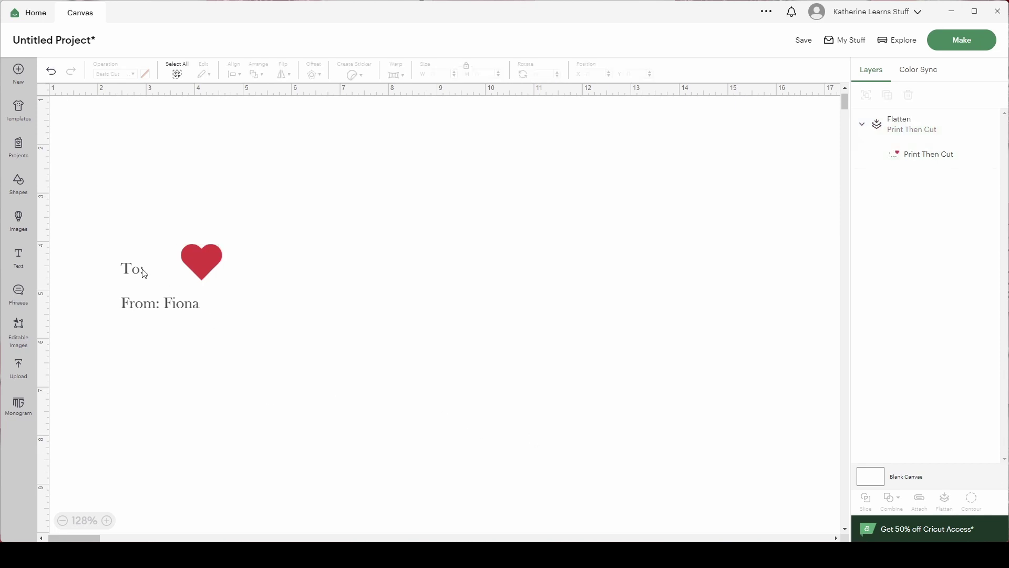
{"action": "left_click", "coordinate": [176, 299]}
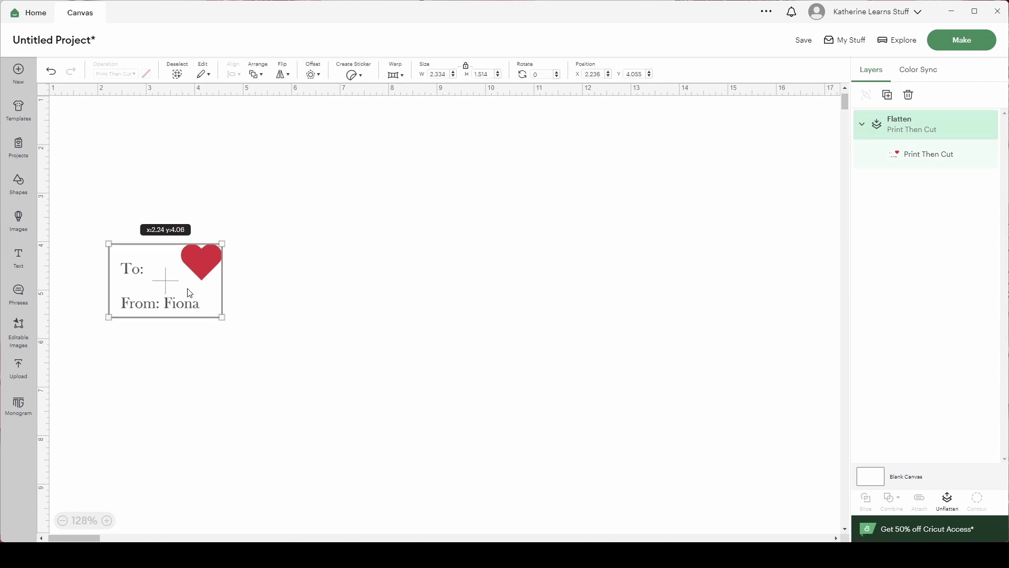
{"action": "left_click_drag", "start_coordinate": [192, 293], "coordinate": [200, 244]}
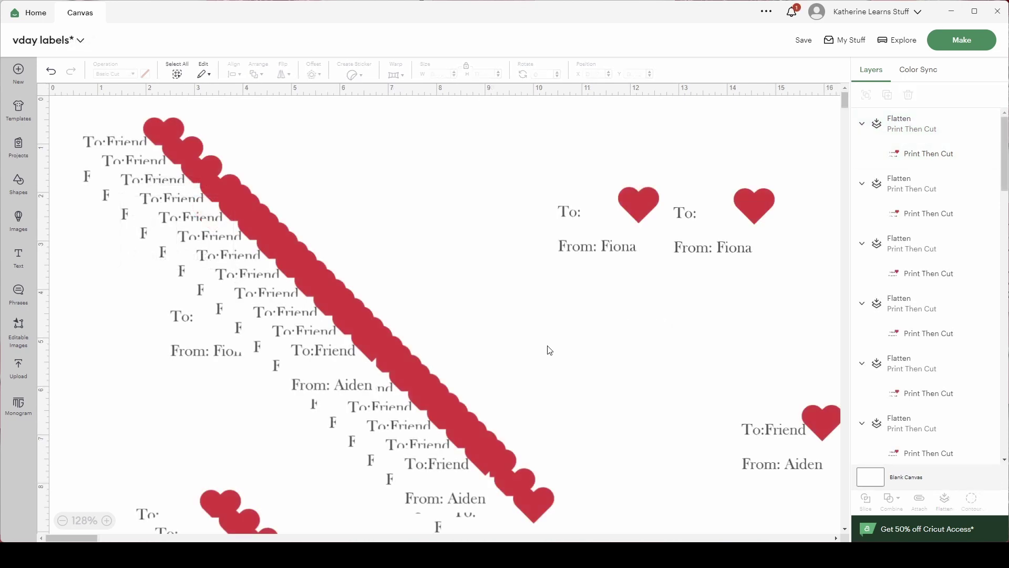
- Send the vday labels project to mat preparation with Make
{"action": "left_click", "coordinate": [962, 40]}
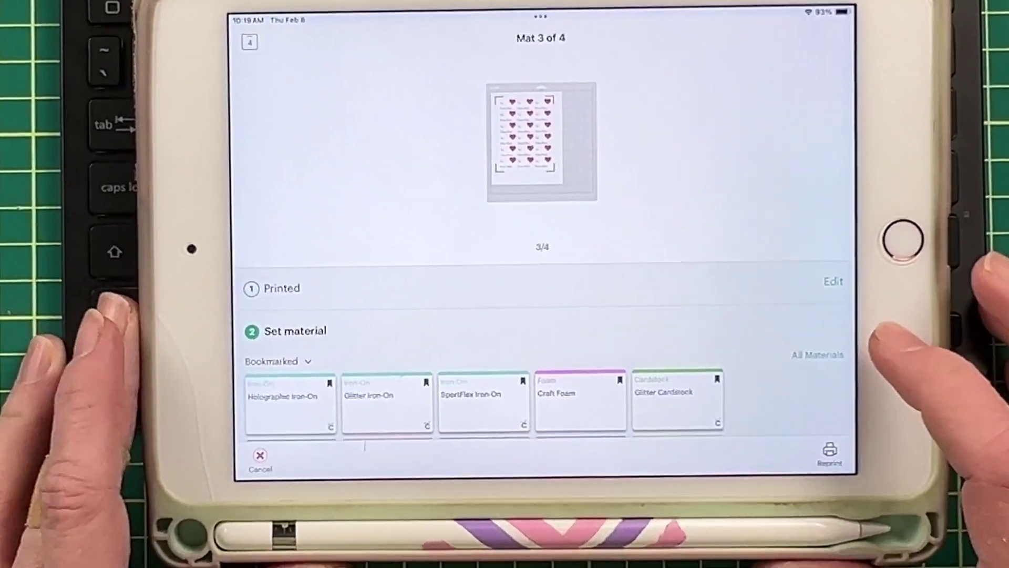
- Search all materials for 'washi', bookmark Washi Sheet and select it for mat 3
{"action": "scroll", "coordinate": [851, 368], "scroll_direction": "down", "scroll_amount": 3}
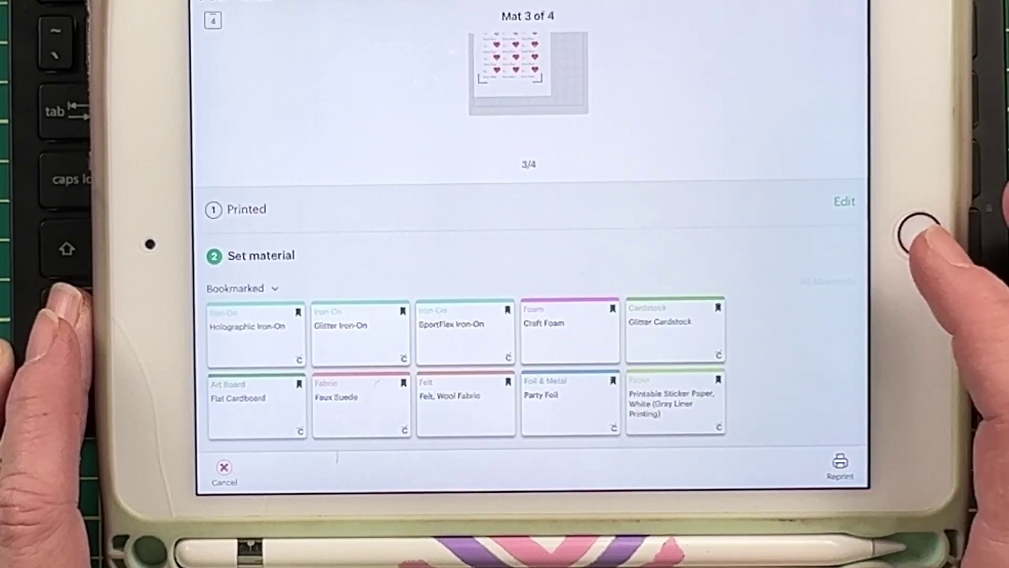
{"action": "left_click", "coordinate": [827, 281]}
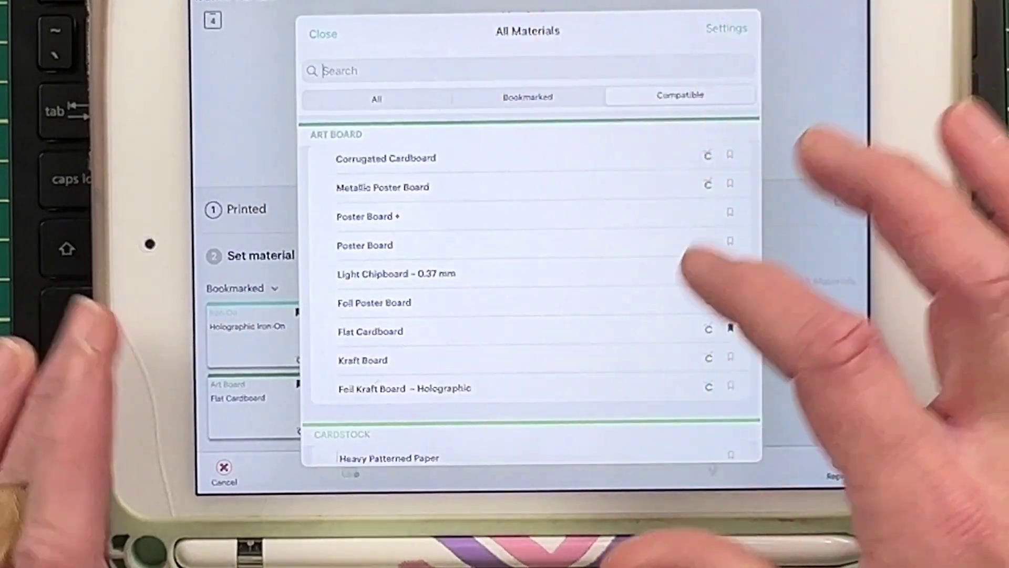
{"action": "left_click", "coordinate": [350, 472]}
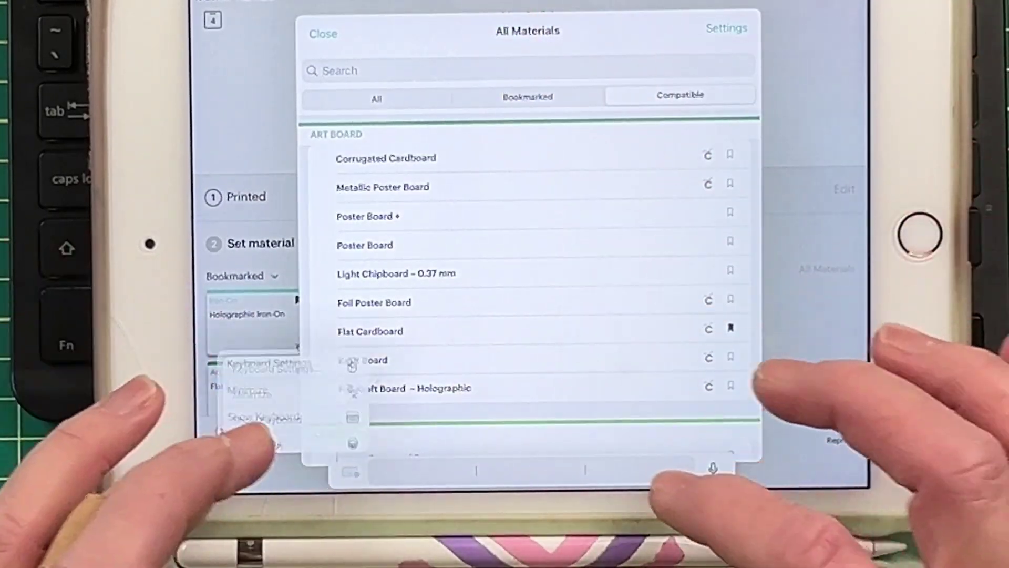
{"action": "left_click", "coordinate": [281, 409]}
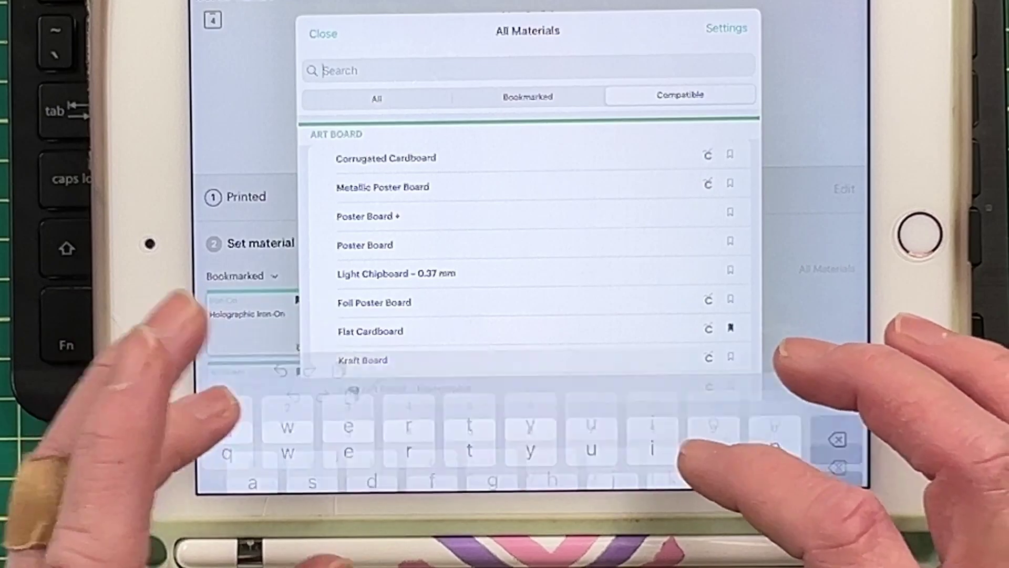
{"action": "type", "text": "washi"}
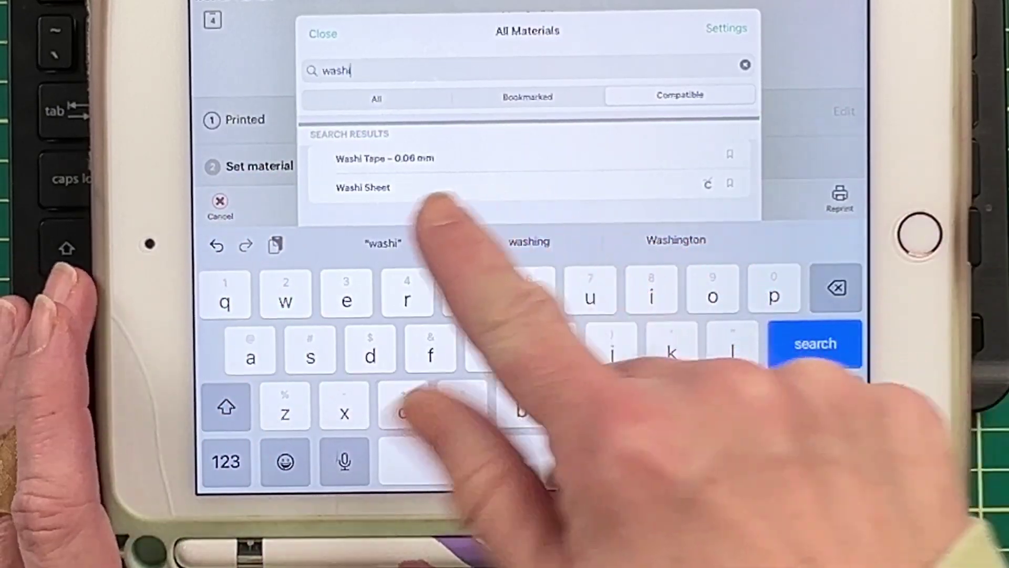
{"action": "left_click", "coordinate": [730, 183]}
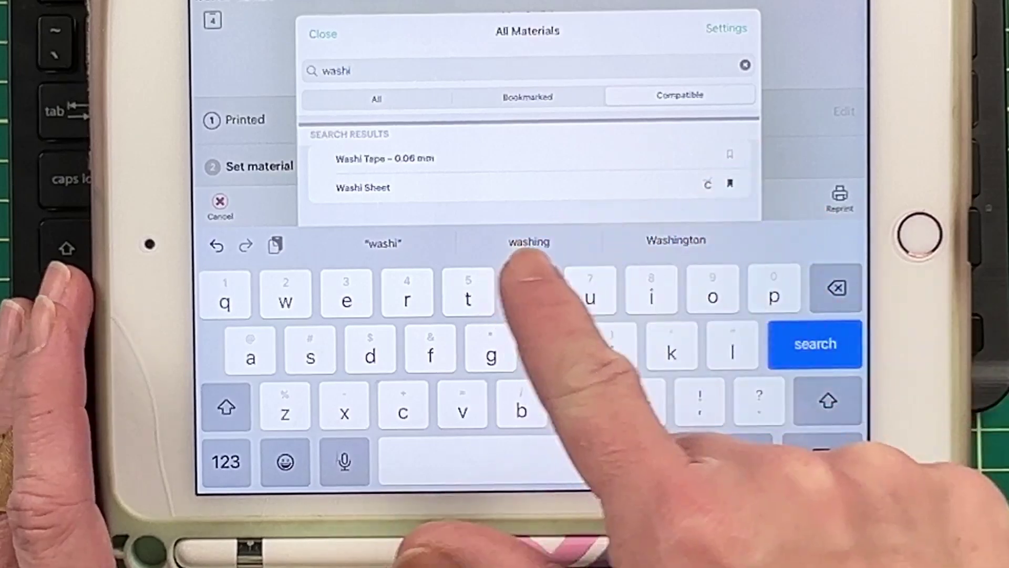
{"action": "left_click", "coordinate": [363, 187]}
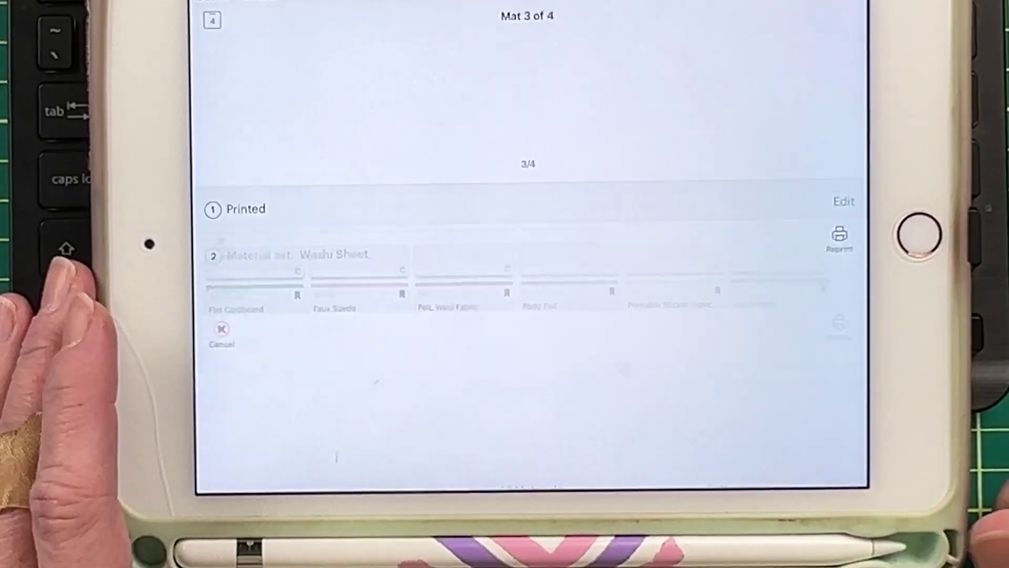